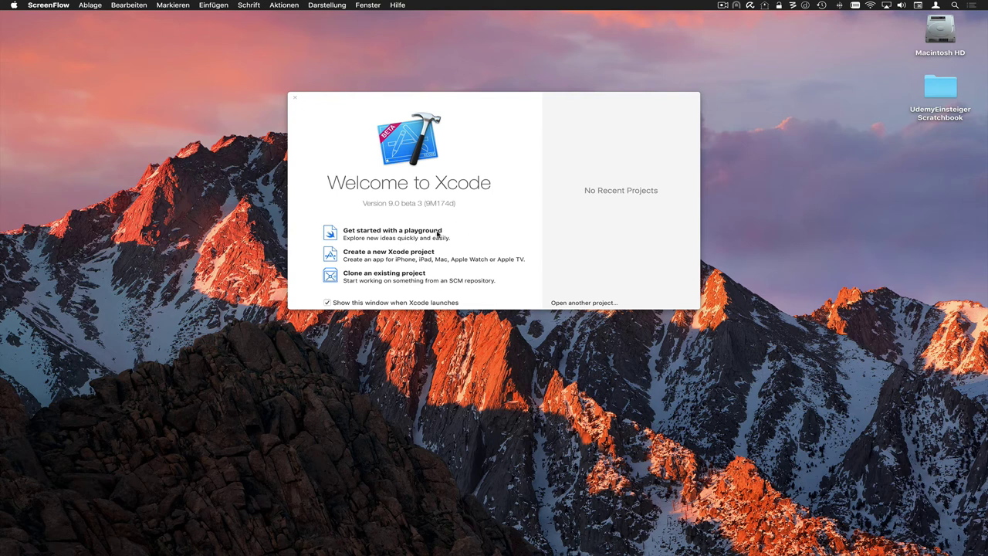
Switch to Xcode and open its account preferences to show the configured Apple ID
left_click(322, 154)
left_click(35, 6)
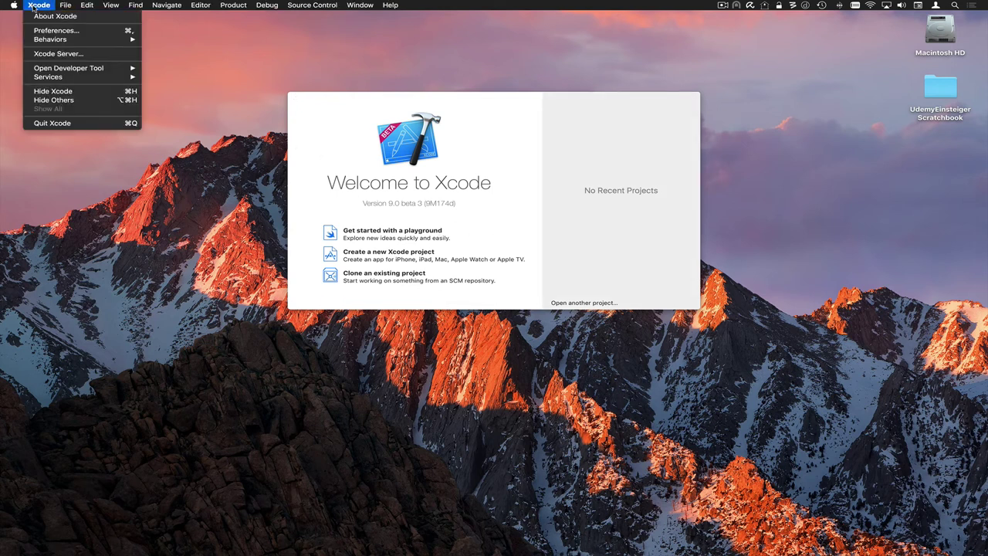
left_click(46, 31)
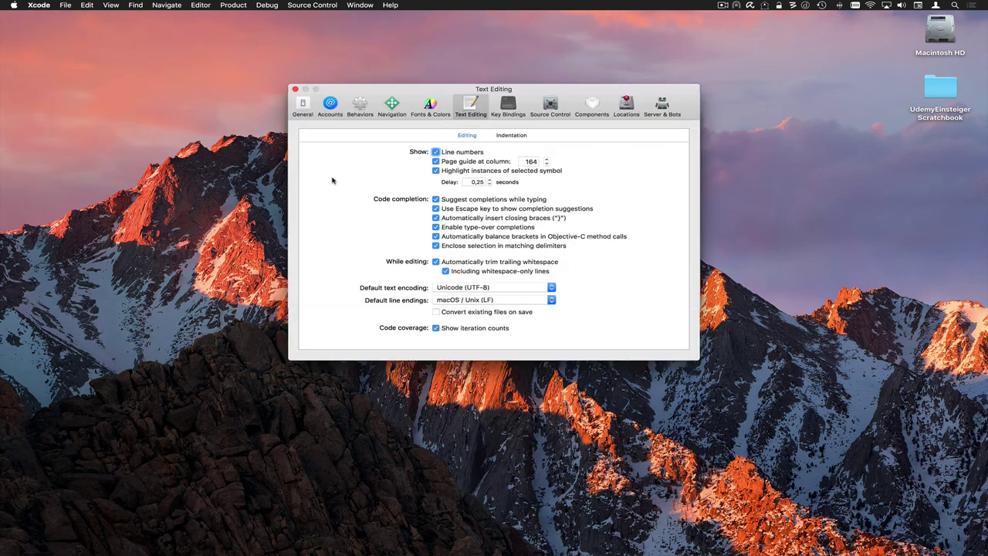
left_click(330, 111)
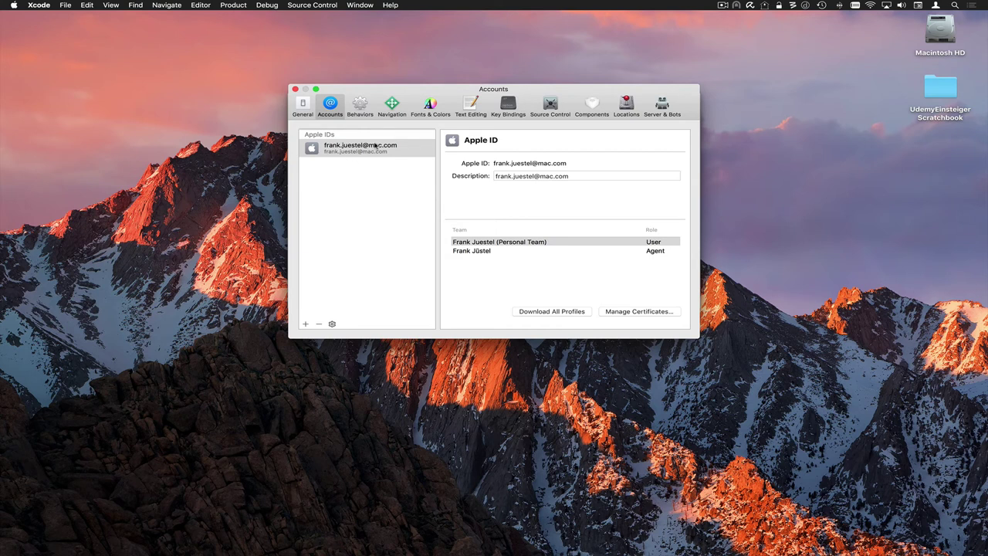
left_click(306, 324)
left_click(450, 153)
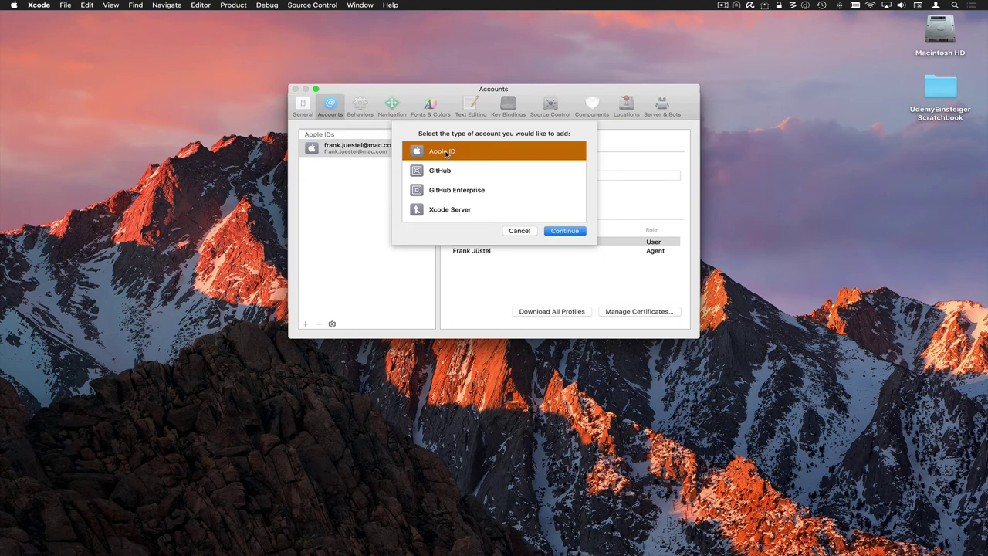
left_click(519, 231)
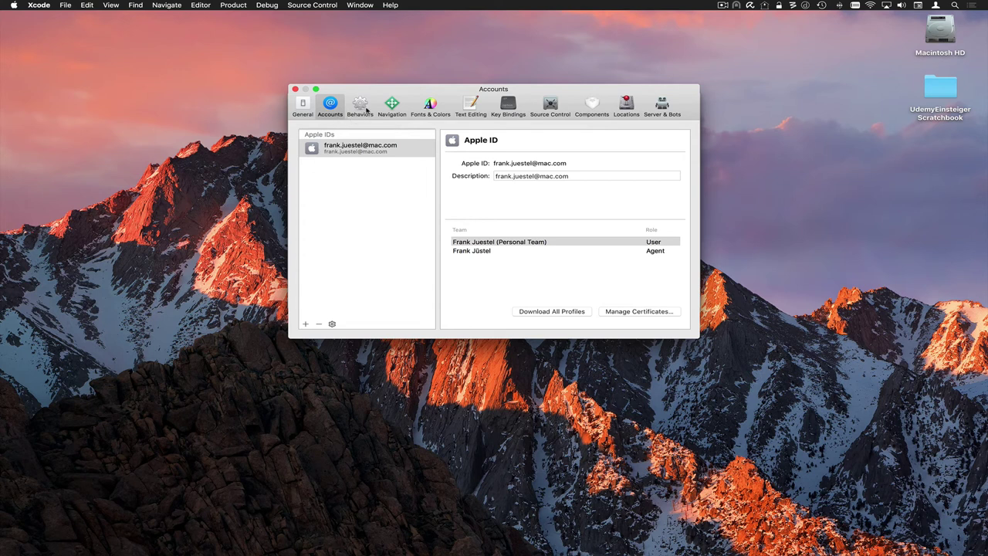
Preview the Default and Midnight themes in the font and color preferences, and return to the Presentation theme
left_click(430, 105)
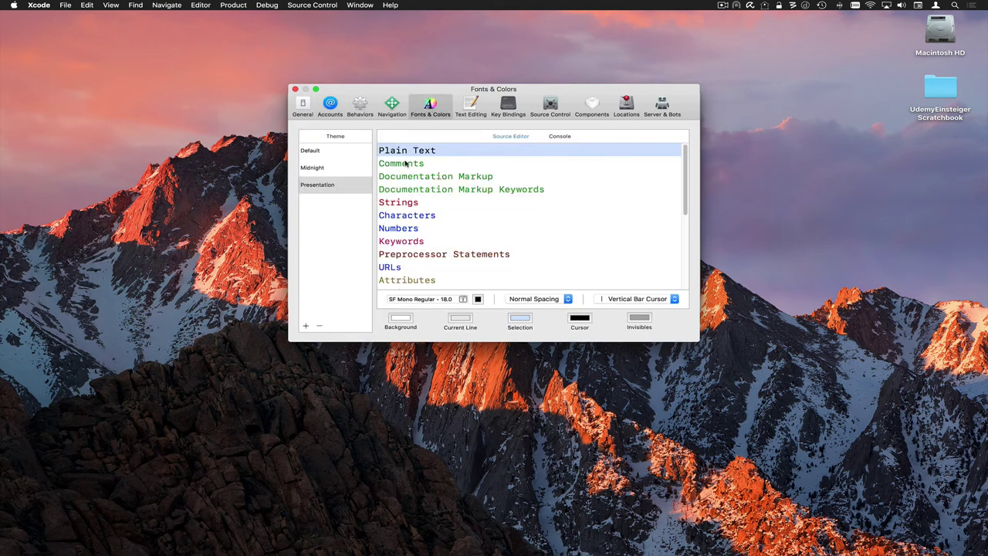
left_click(332, 188)
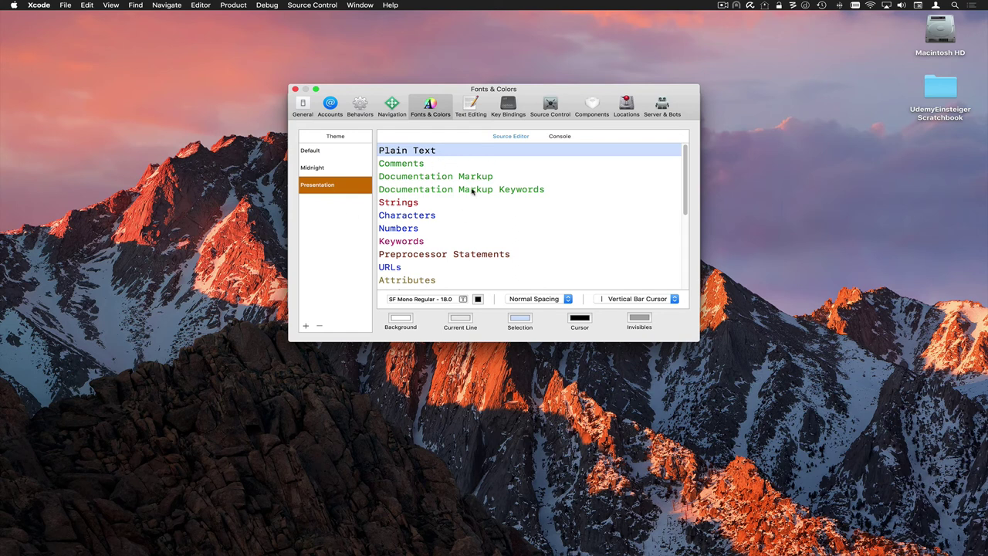
left_click(461, 253)
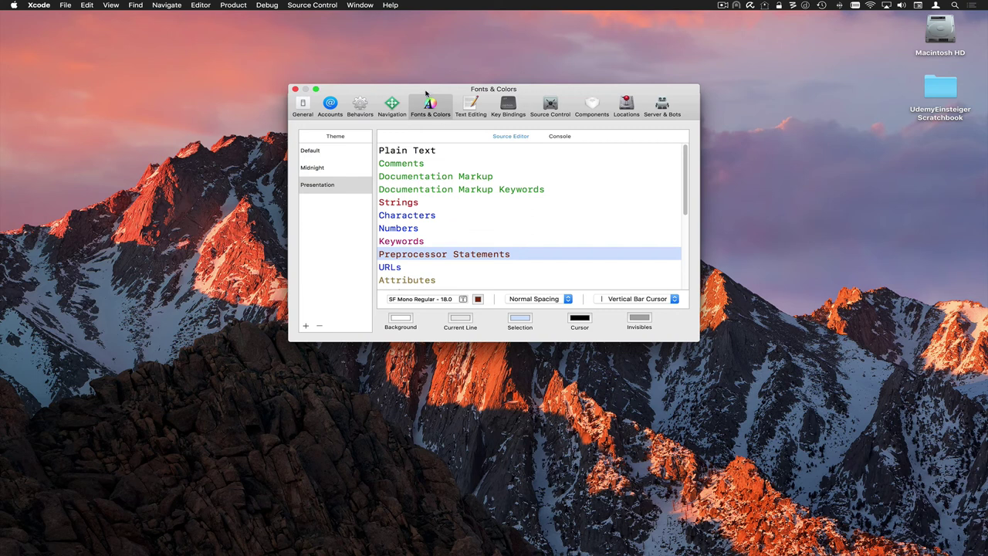
left_click(333, 153)
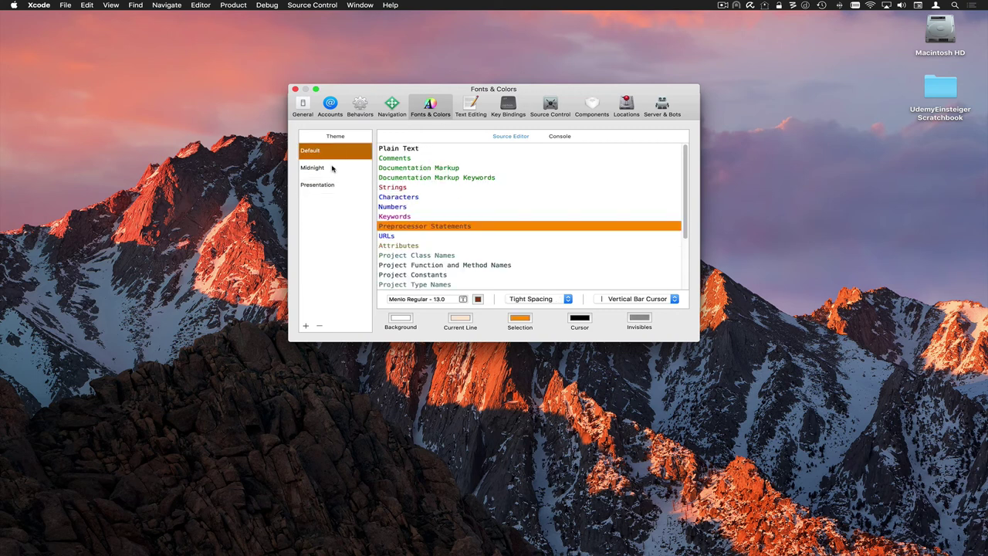
left_click(332, 168)
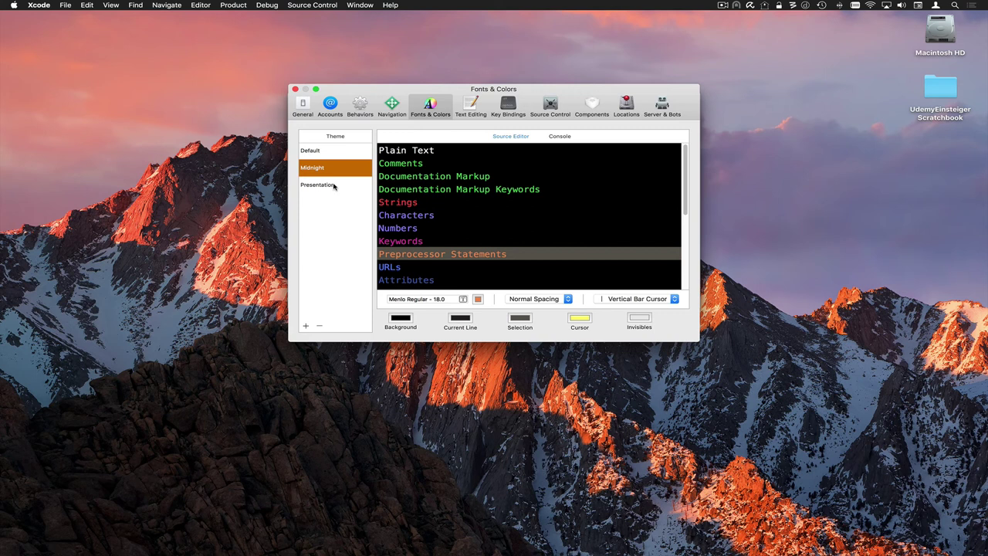
left_click(334, 186)
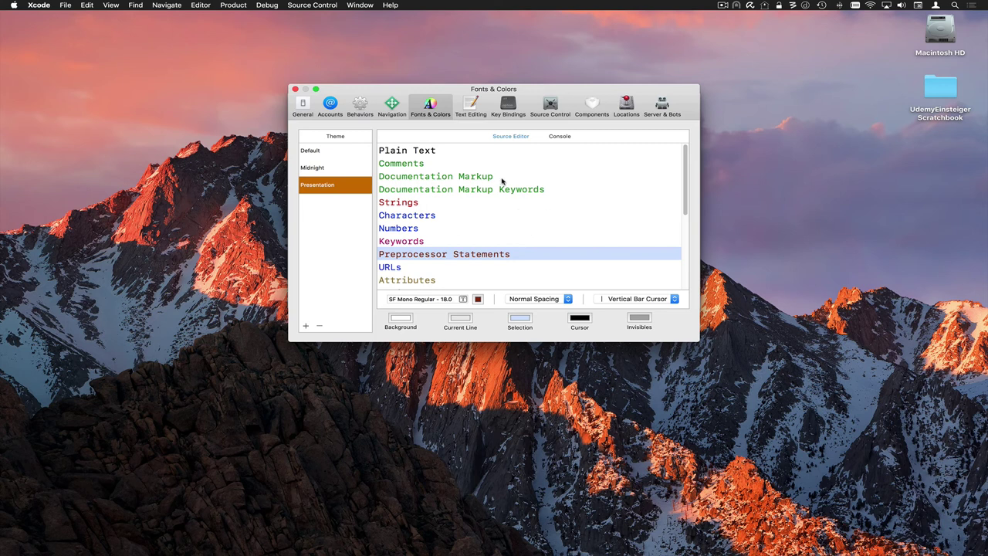
Set the font of all source editor text styles in the Presentation theme to Menlo Regular, size 18
left_click(332, 109)
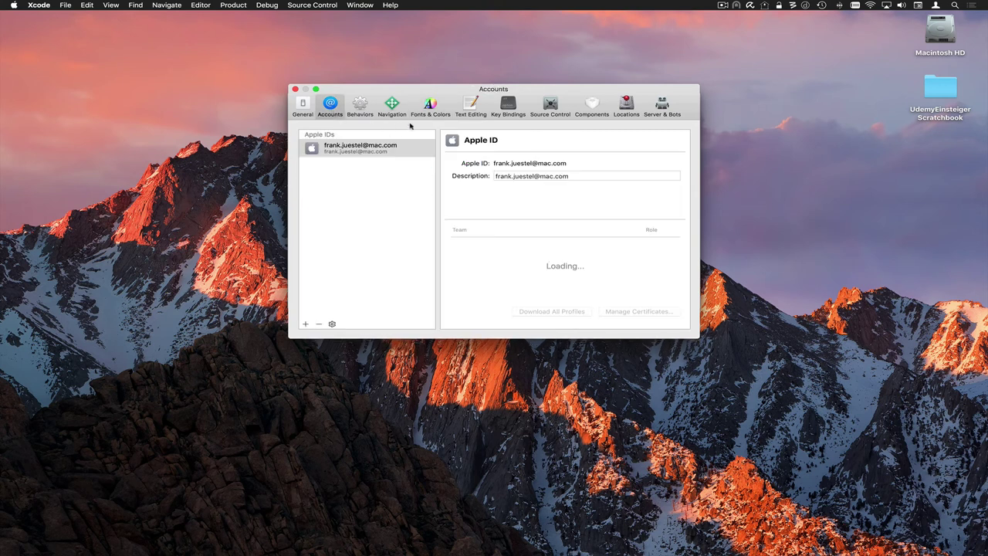
left_click(430, 105)
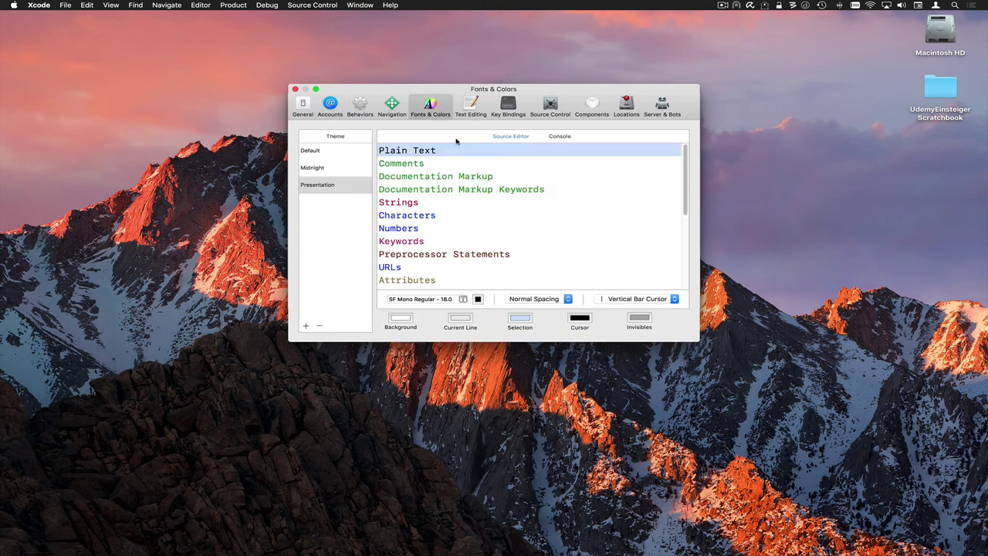
left_click(457, 192)
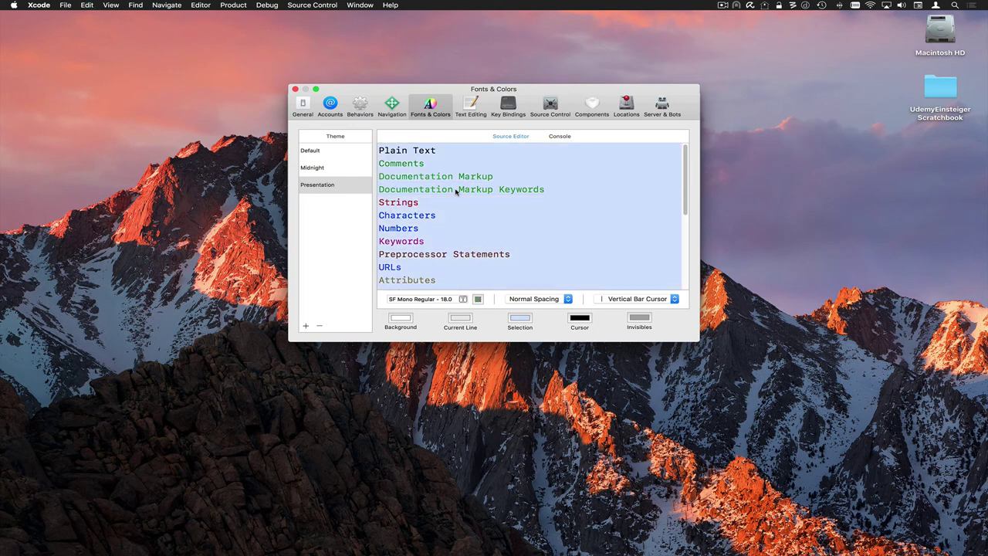
left_click(463, 299)
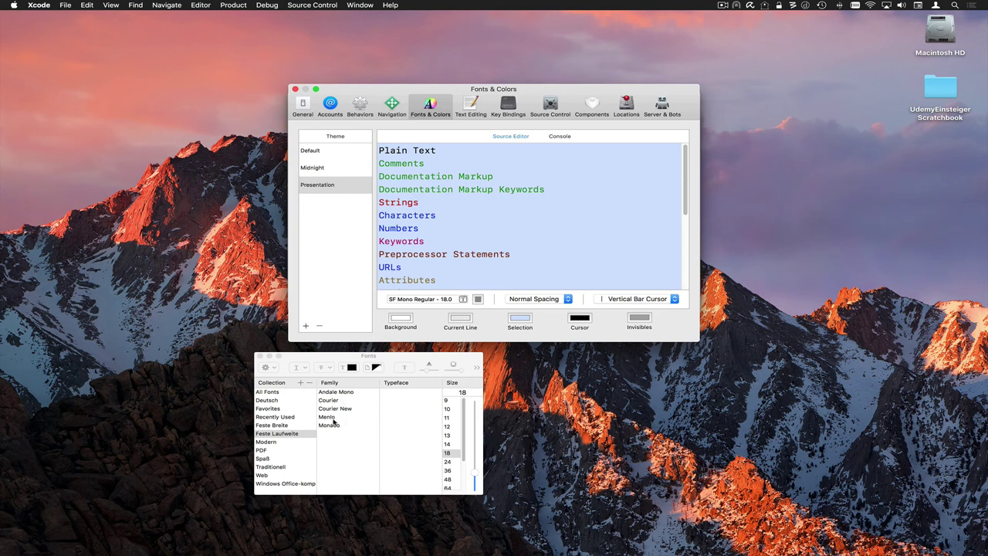
left_click(328, 417)
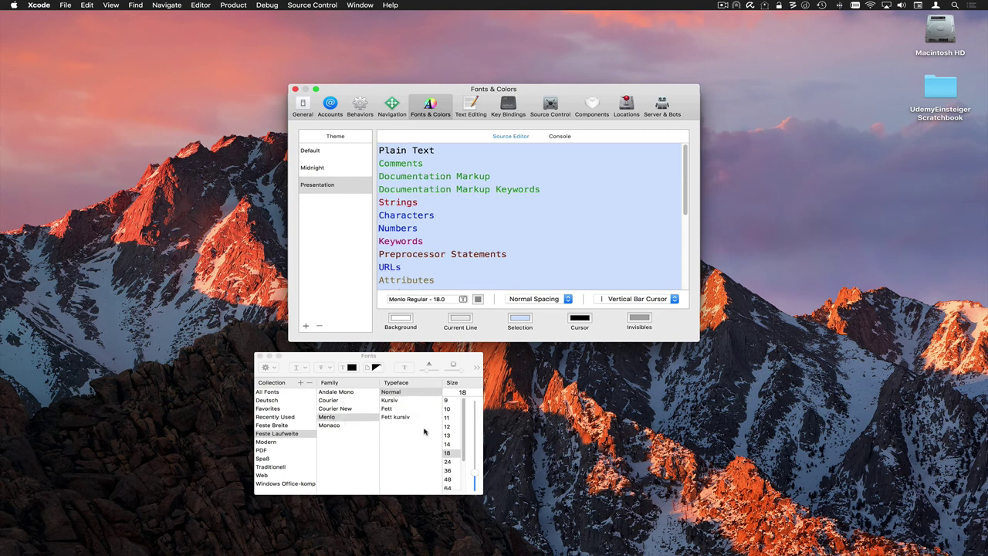
left_click(447, 462)
left_click(448, 454)
left_click(260, 356)
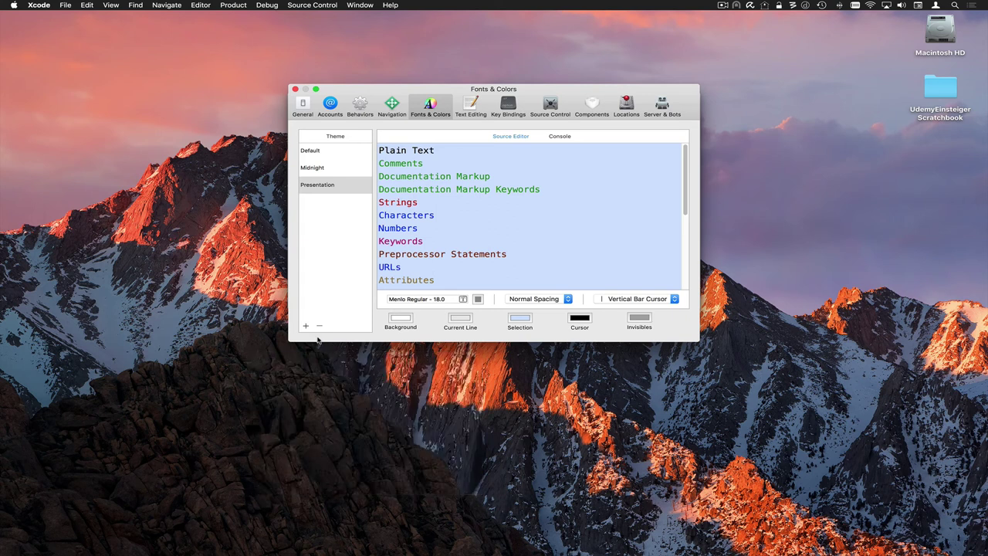
Examine each console text style of the Presentation theme, from executable output up to the debugger prompt, and return to the source editor styles
left_click(561, 137)
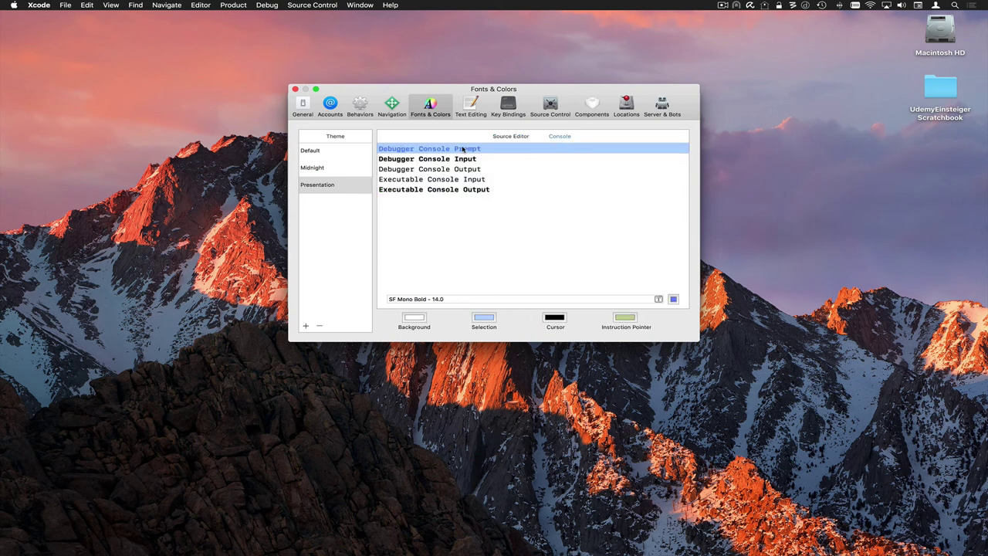
left_click(461, 191)
left_click(457, 180)
left_click(457, 169)
left_click(453, 160)
left_click(452, 150)
left_click(520, 137)
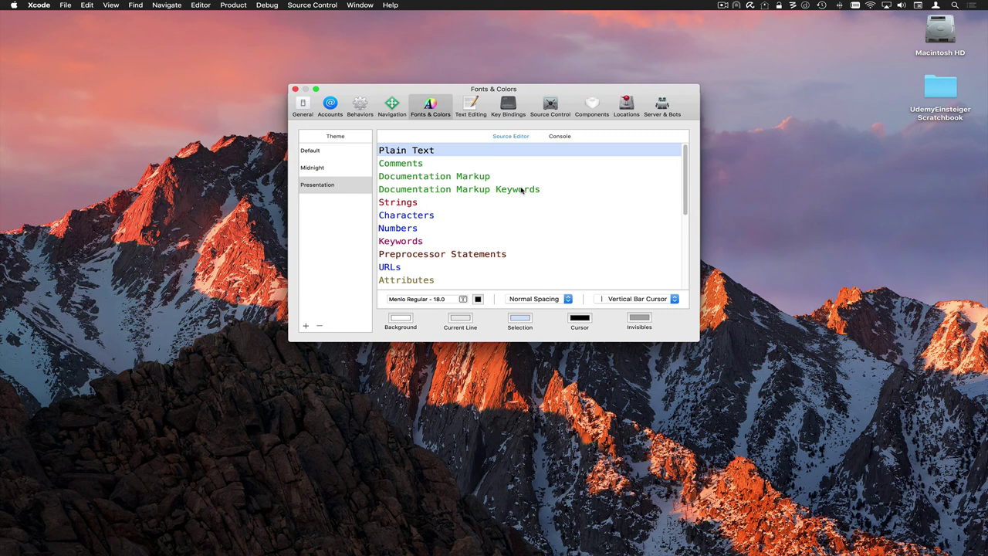
Review the text editing and indentation preferences, checking the indent choices while keeping Spaces
left_click(469, 110)
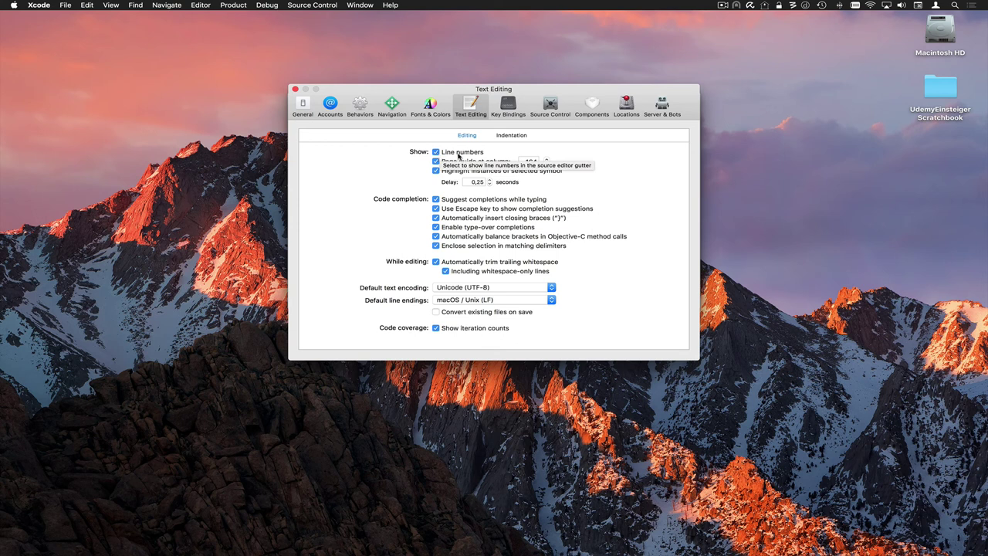
left_click(512, 137)
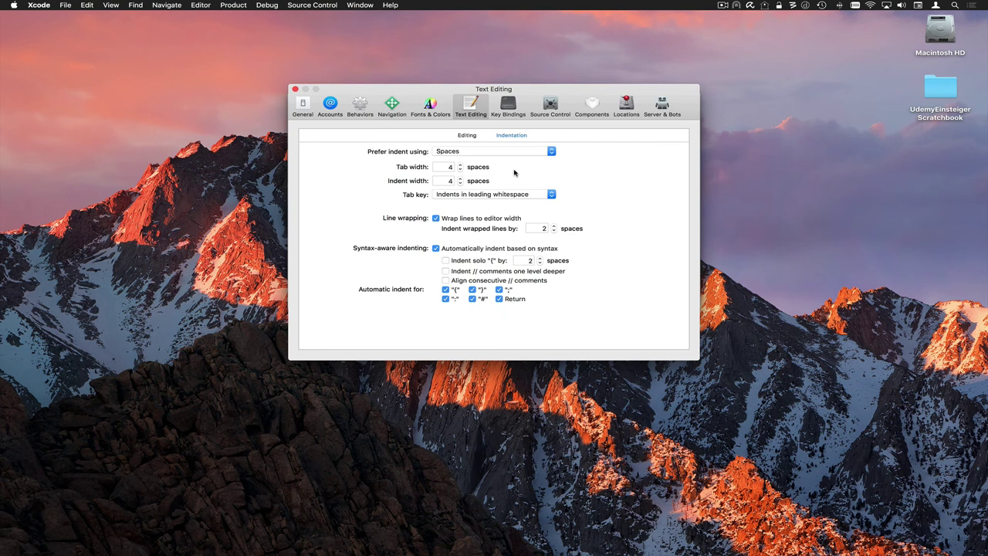
left_click(484, 152)
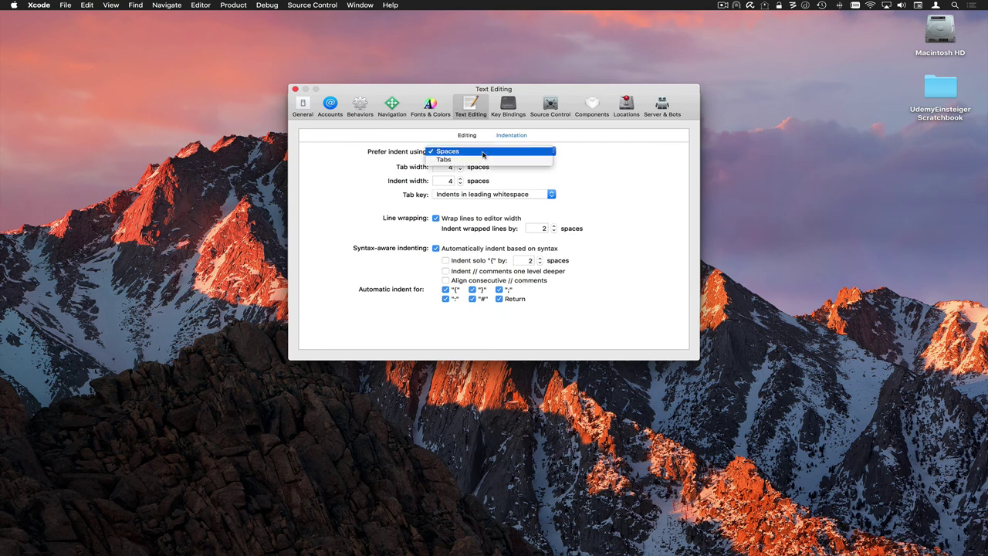
left_click(576, 159)
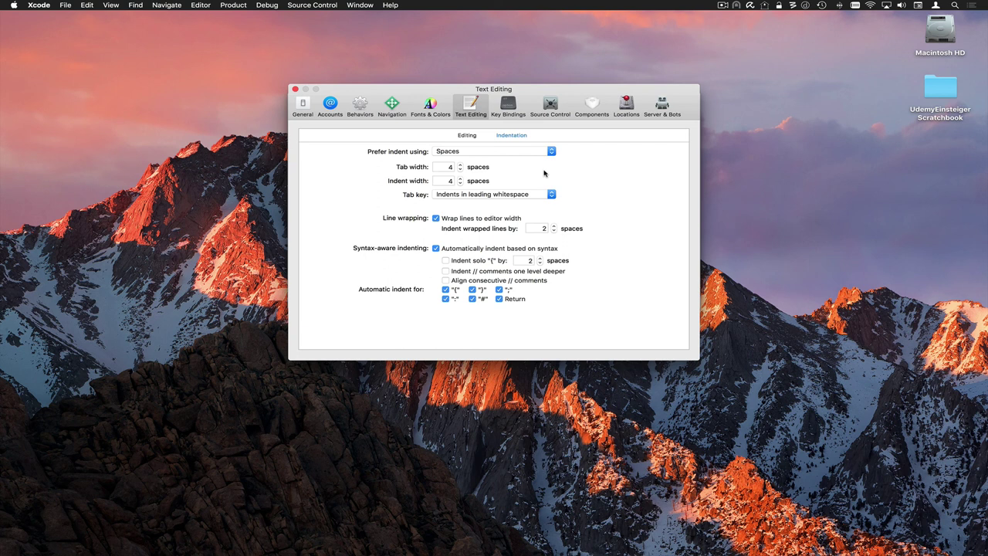
left_click(498, 155)
left_click(618, 159)
Revisit the account, font and color, and text editing preferences, and close the preferences window
left_click(330, 108)
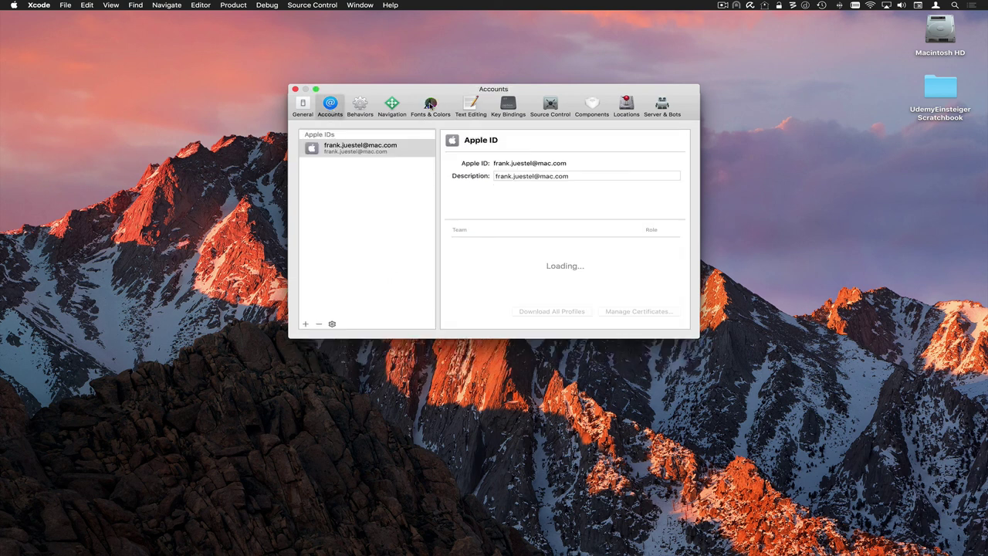
left_click(430, 107)
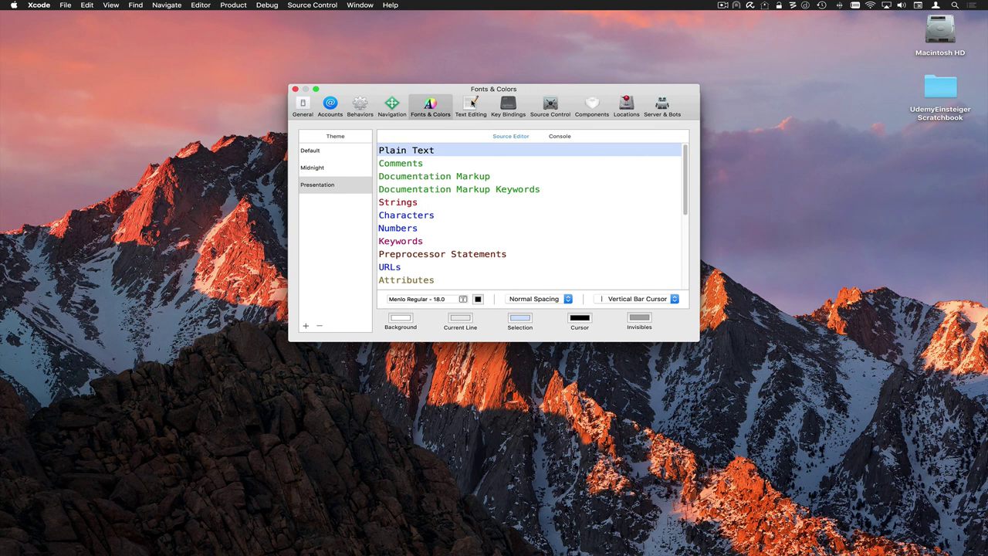
left_click(473, 103)
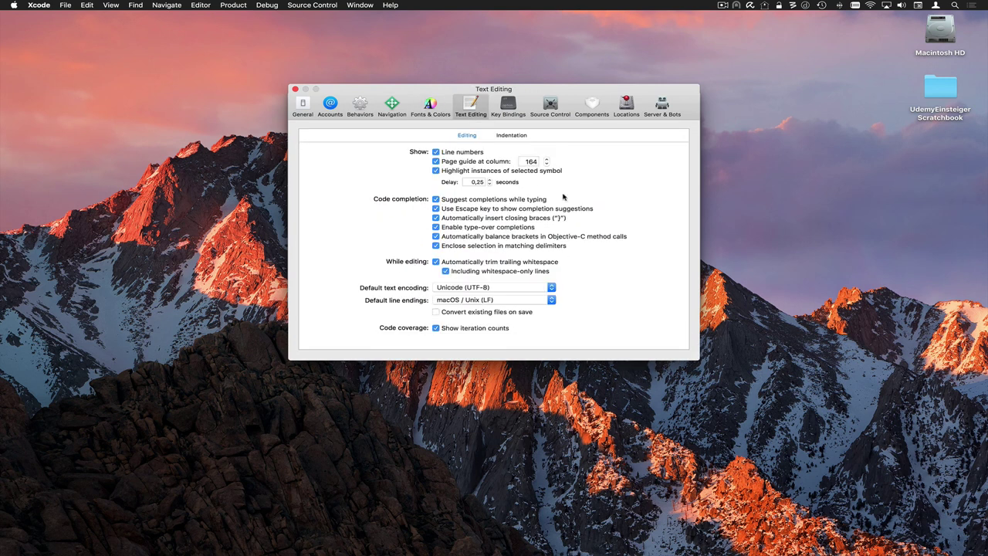
left_click(295, 90)
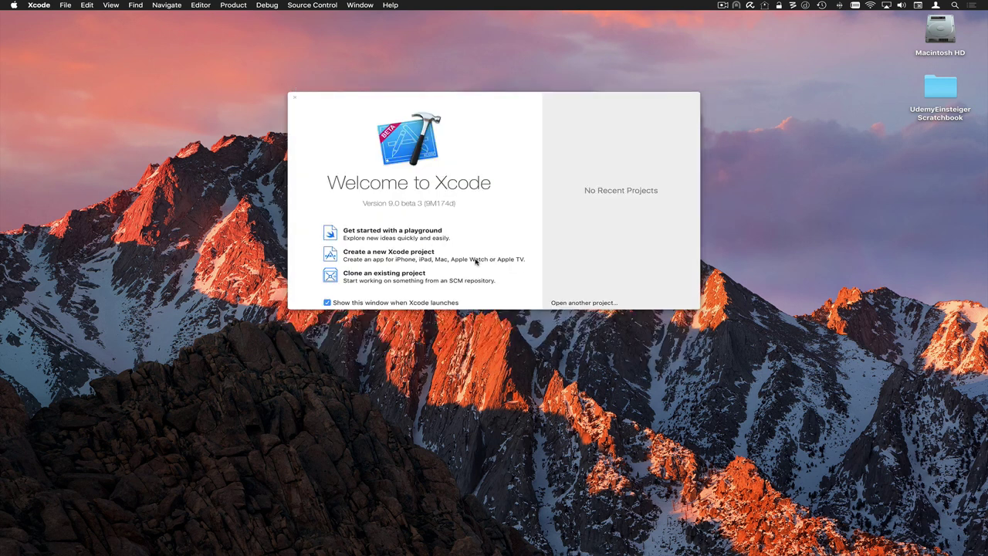